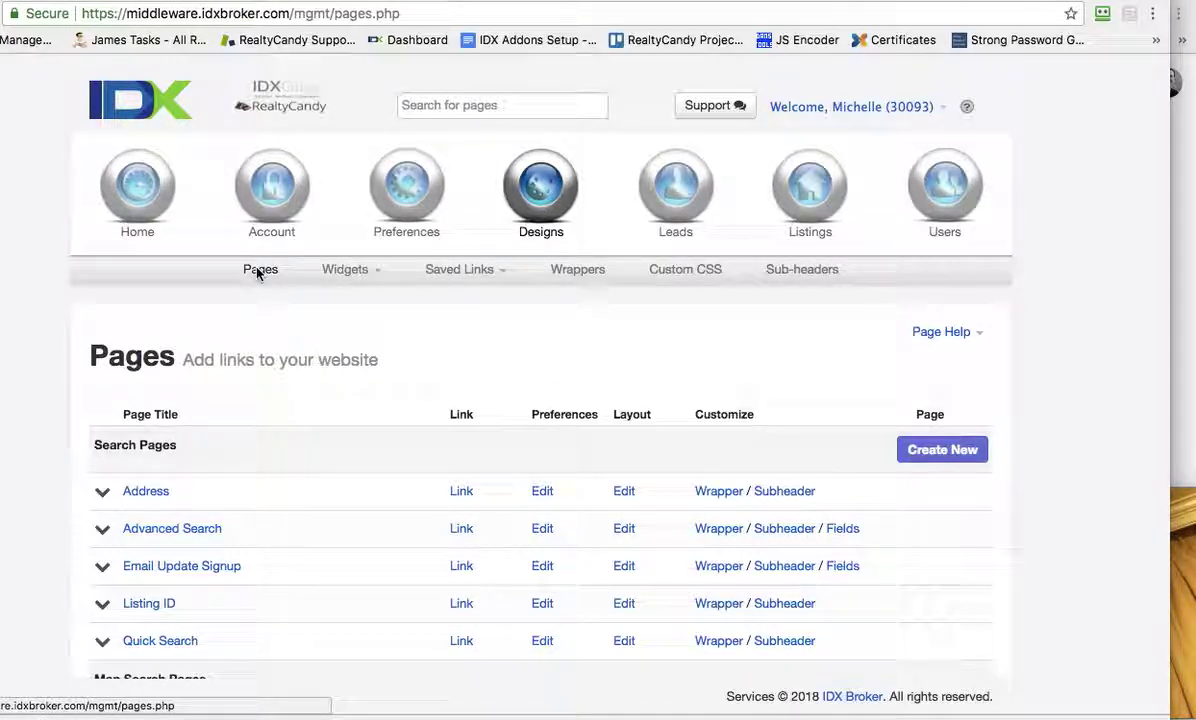
scroll(355, 387, down, 3)
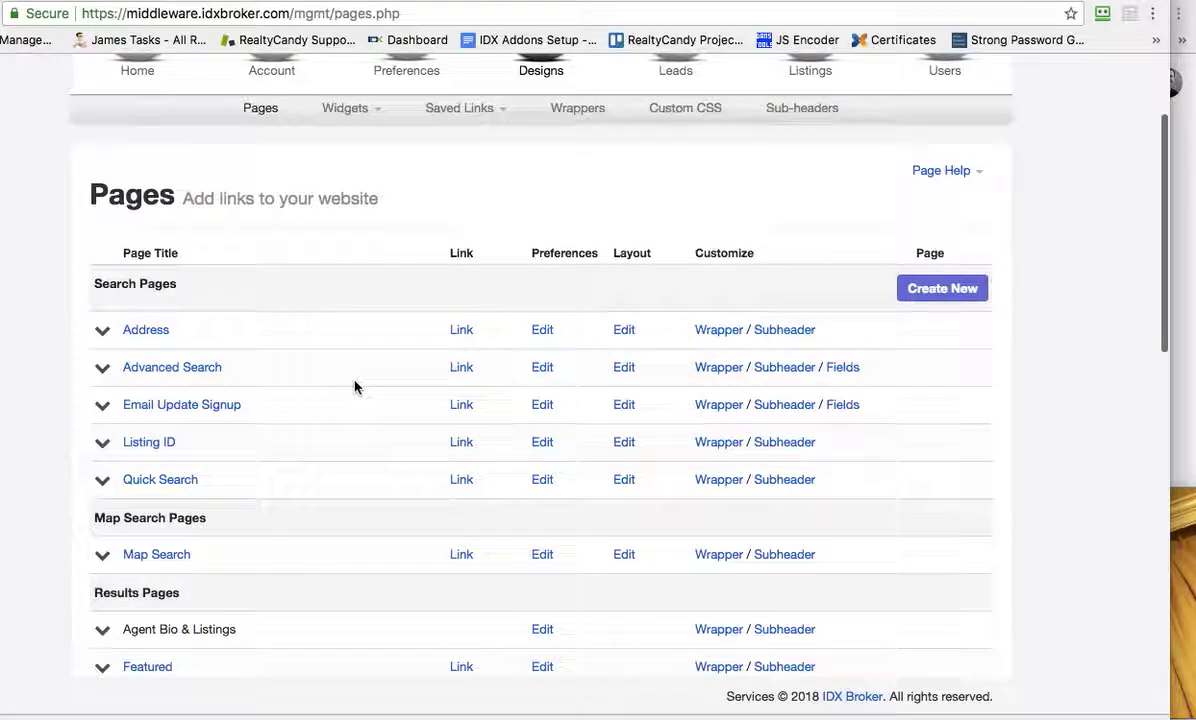
scroll(355, 387, down, 2)
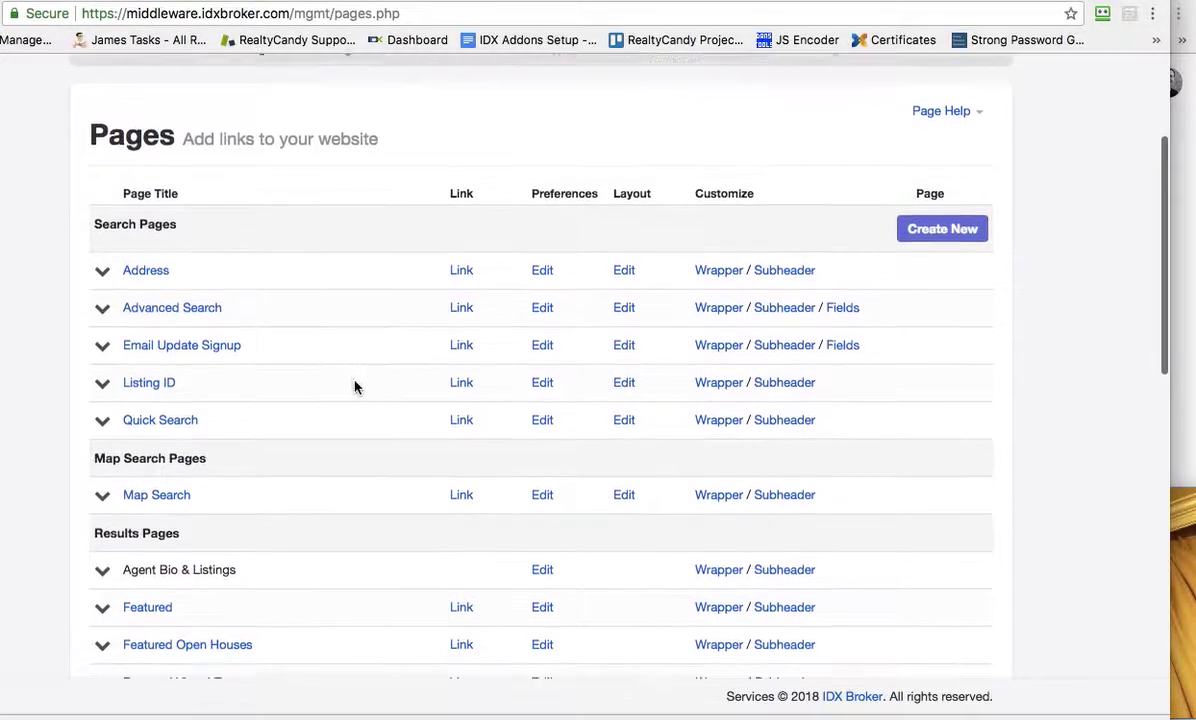
scroll(355, 387, down, 8)
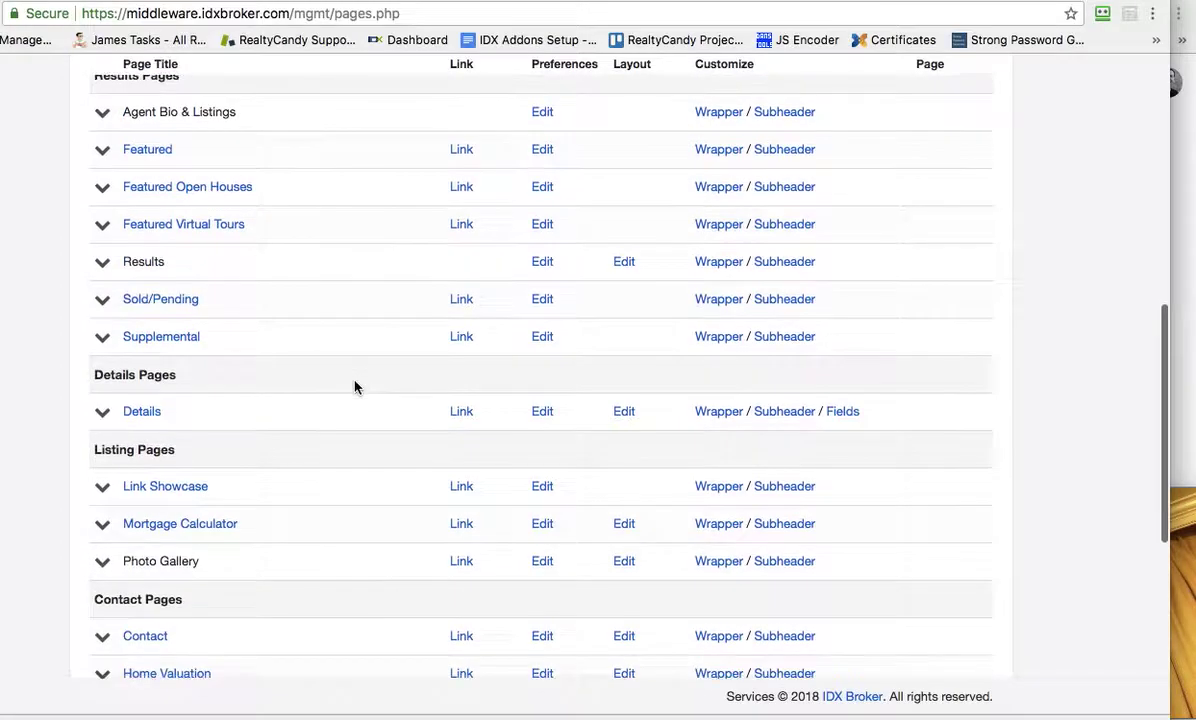
scroll(355, 387, down, 6)
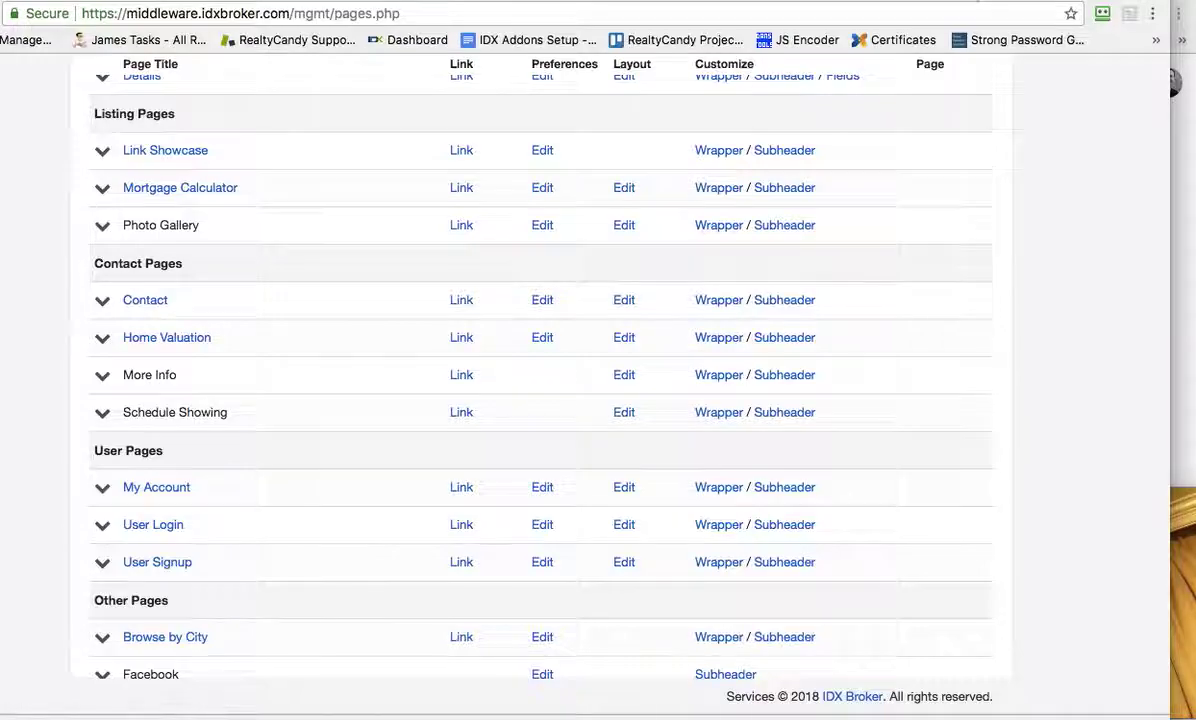
click(840, 2)
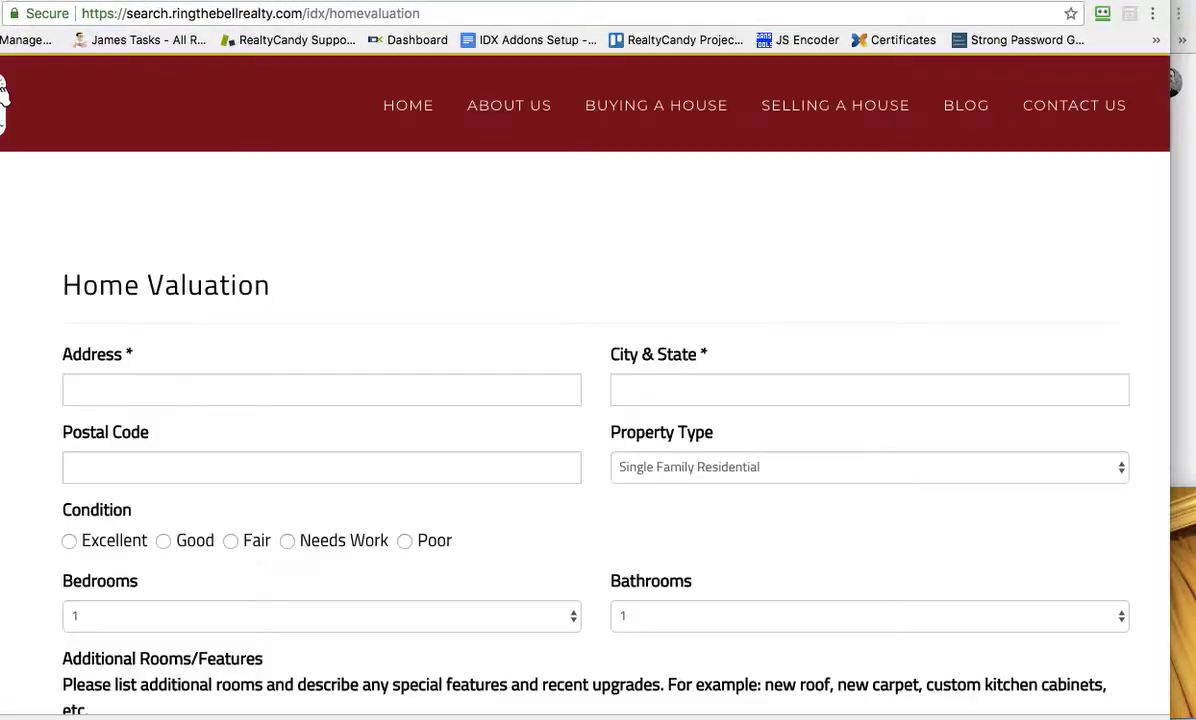
mouse_move(813, 190)
click(534, 2)
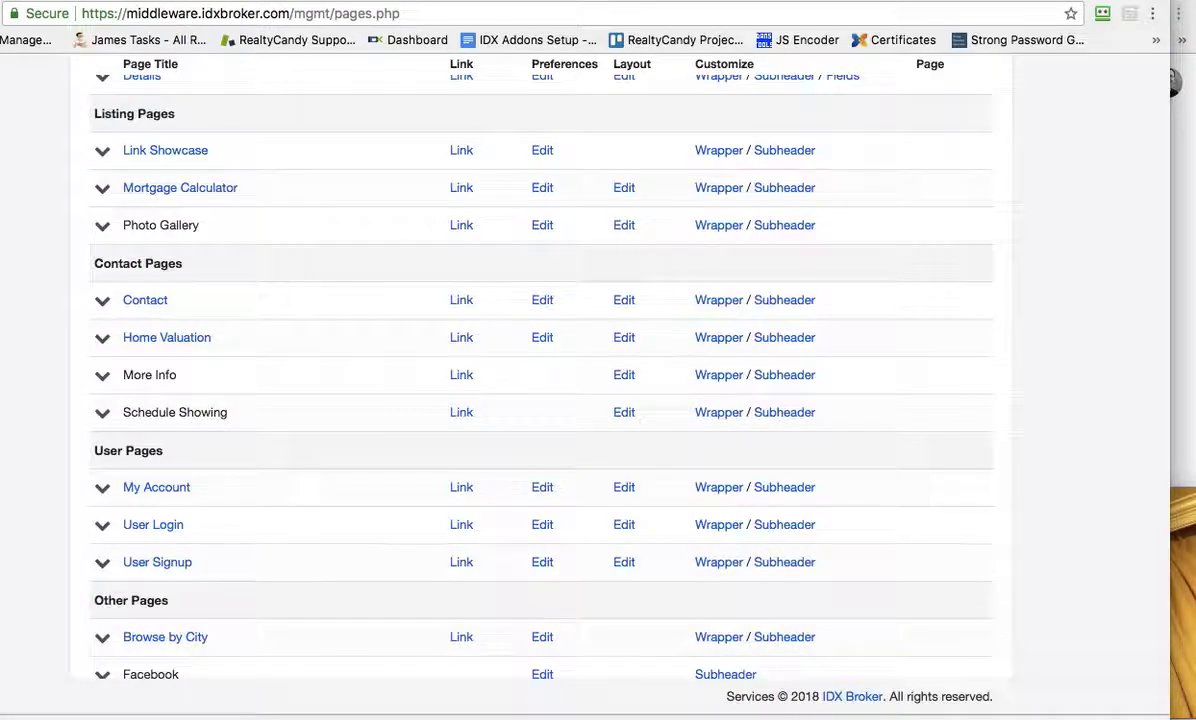
Open the sub-header editor from Home Valuation's Subheader link
click(791, 339)
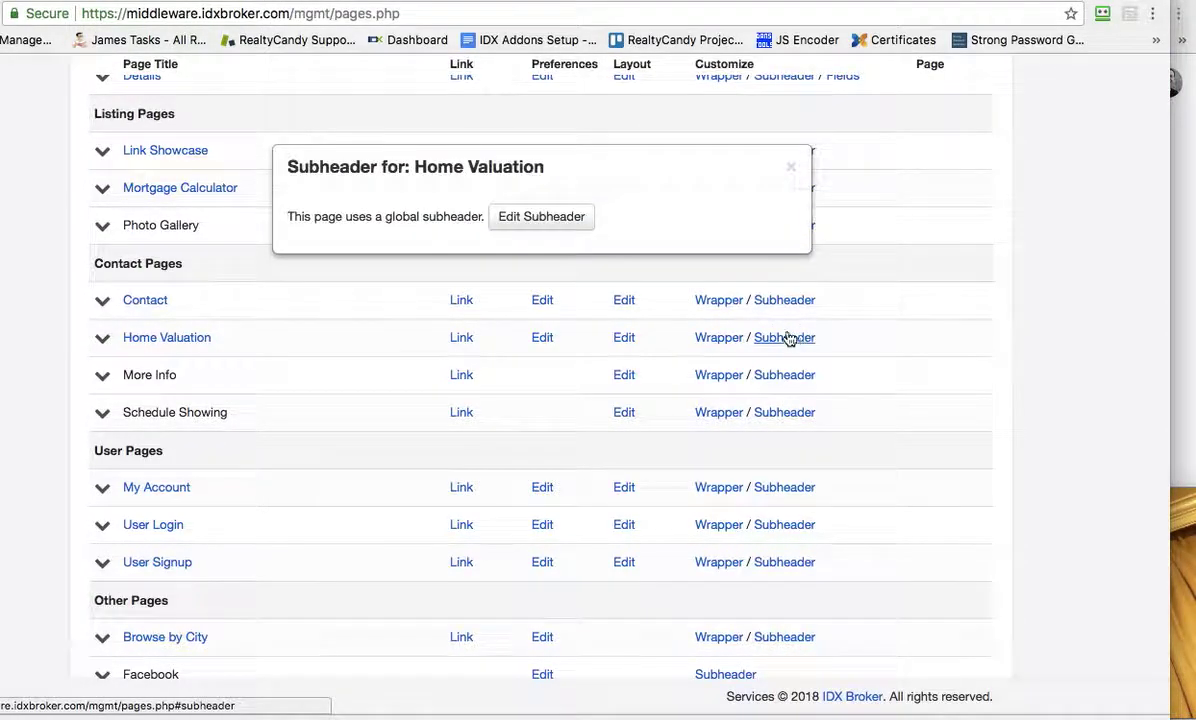
click(541, 217)
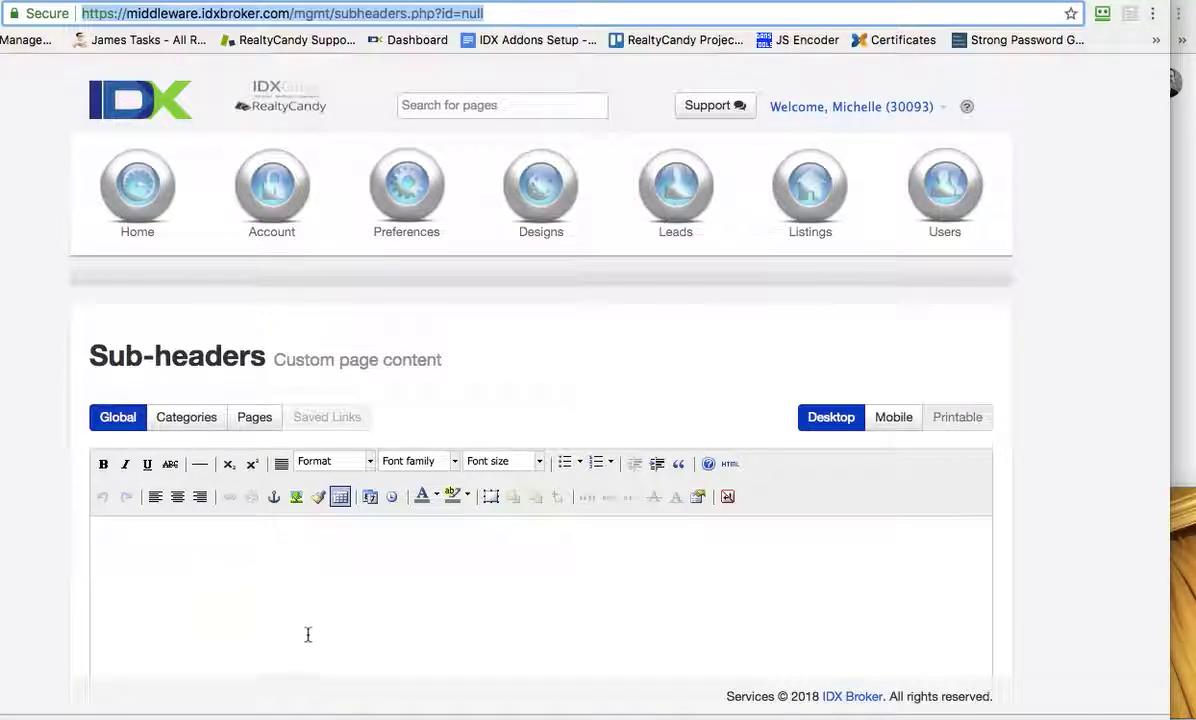
scroll(303, 634, down, 4)
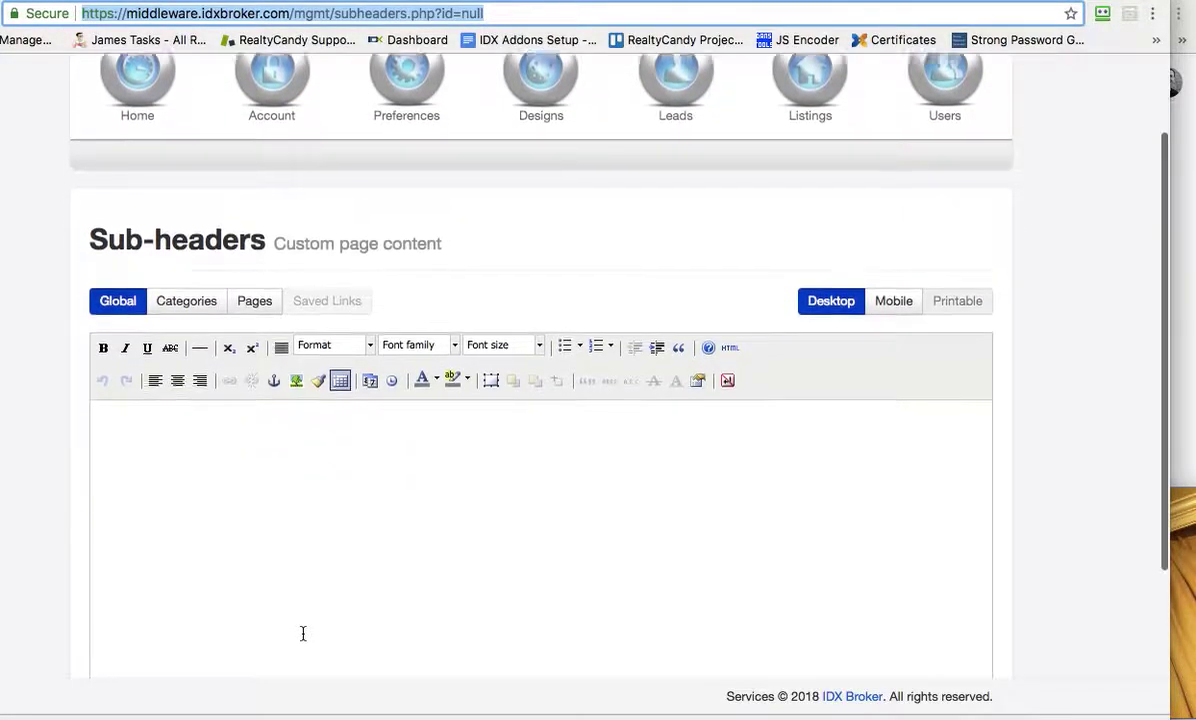
Switch to the individual Pages list and scroll down to find the page to edit
click(190, 239)
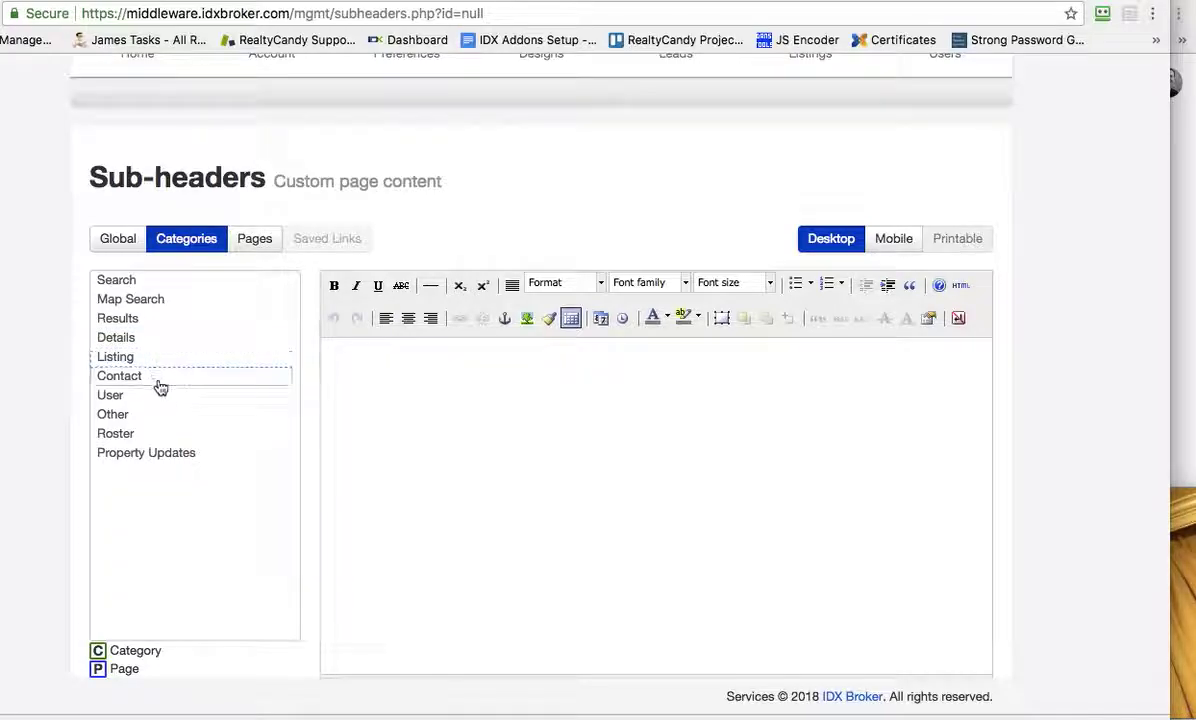
click(258, 240)
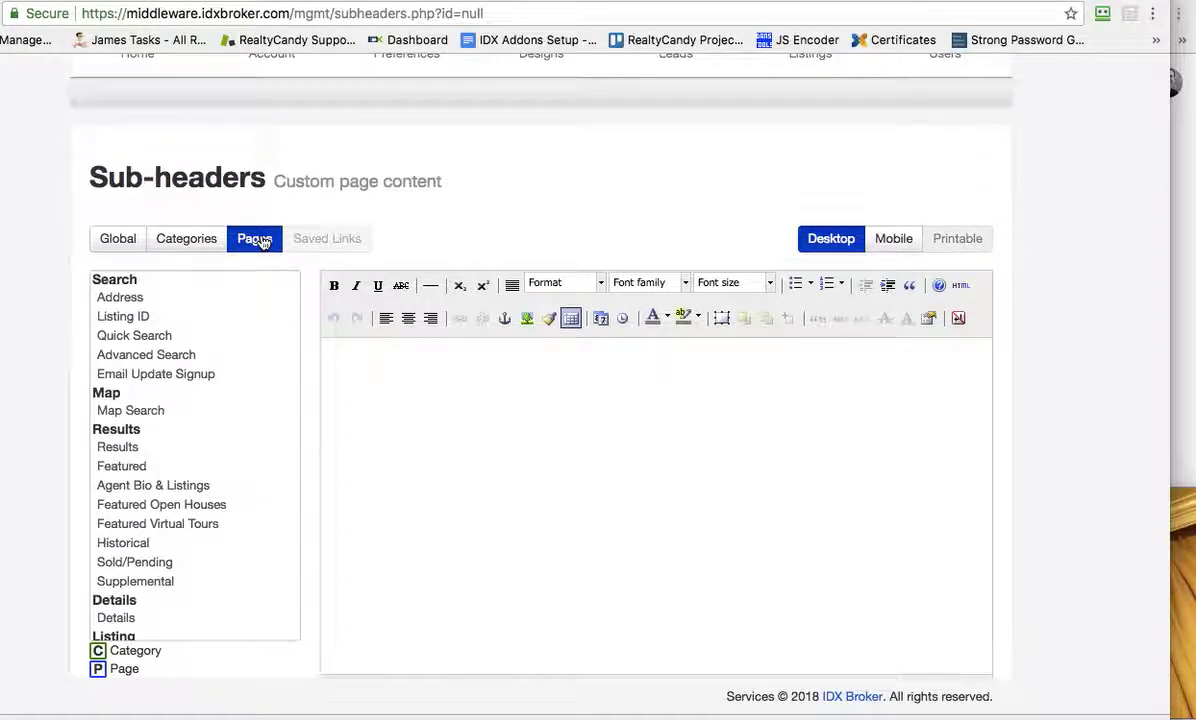
scroll(219, 435, down, 4)
scroll(219, 435, down, 1)
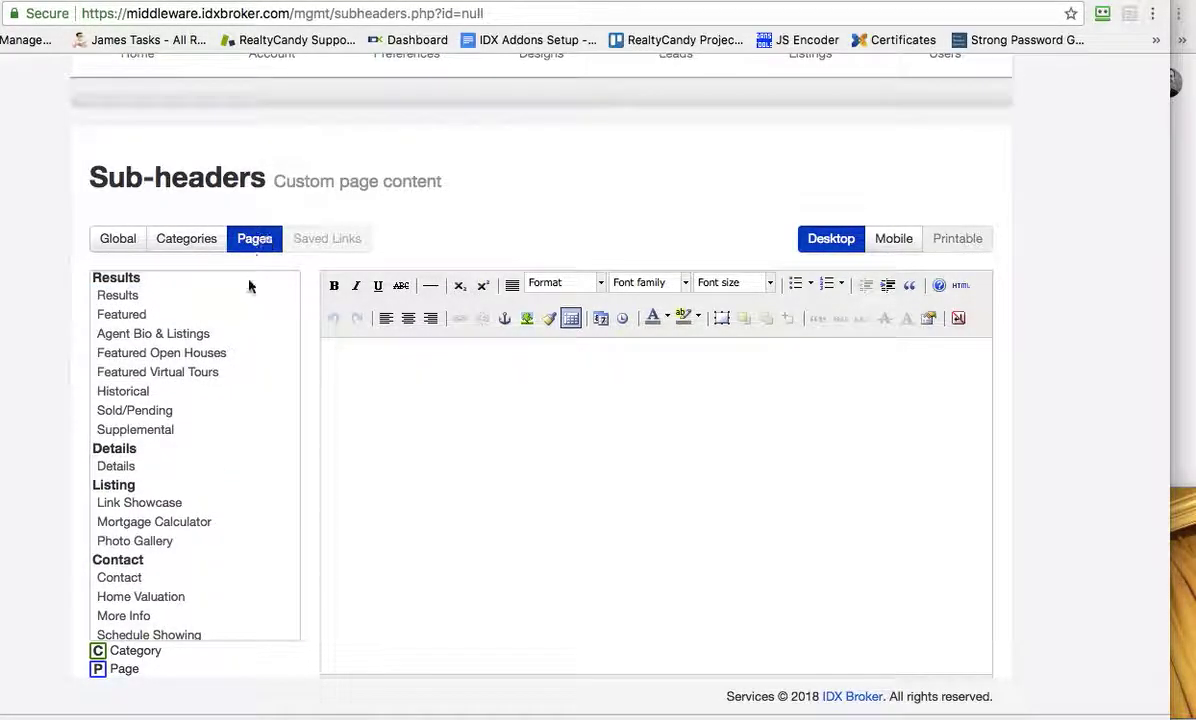
scroll(227, 450, down, 1)
scroll(227, 450, down, 7)
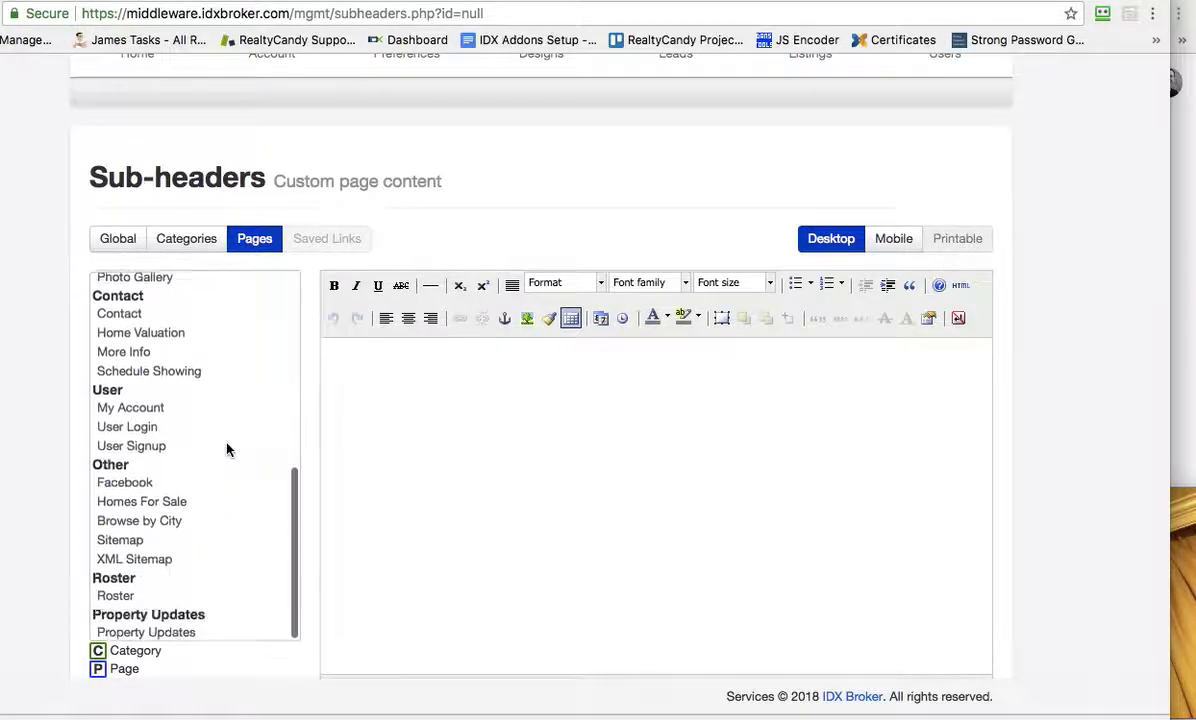
scroll(227, 450, down, 2)
click(227, 450)
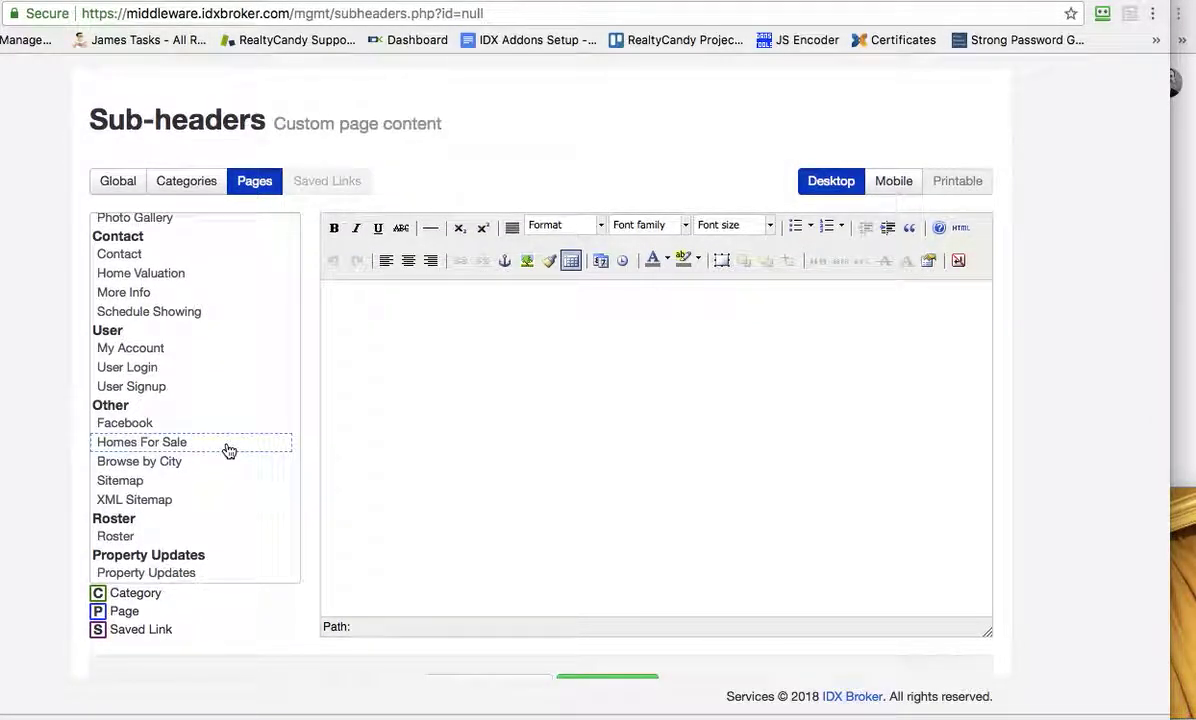
Write 'Find out how much your home is worth today!' as Home Valuation's sub-header, with 'worth' bolded
click(237, 273)
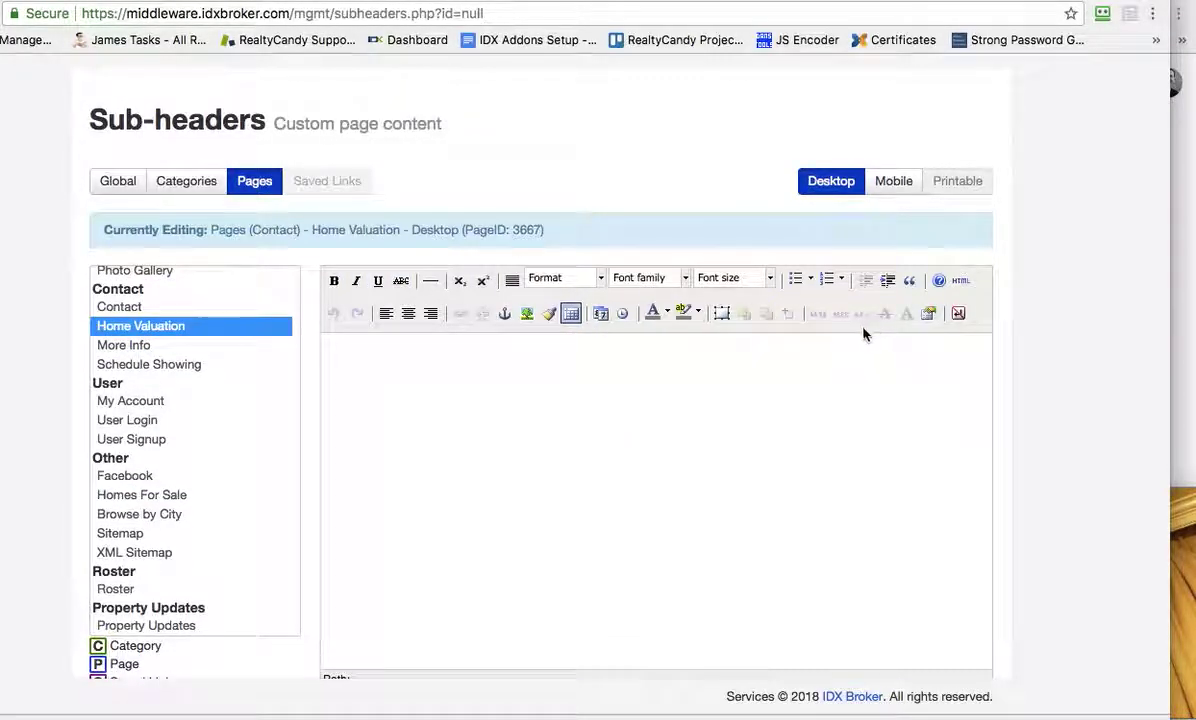
click(577, 404)
text(Find out how much)
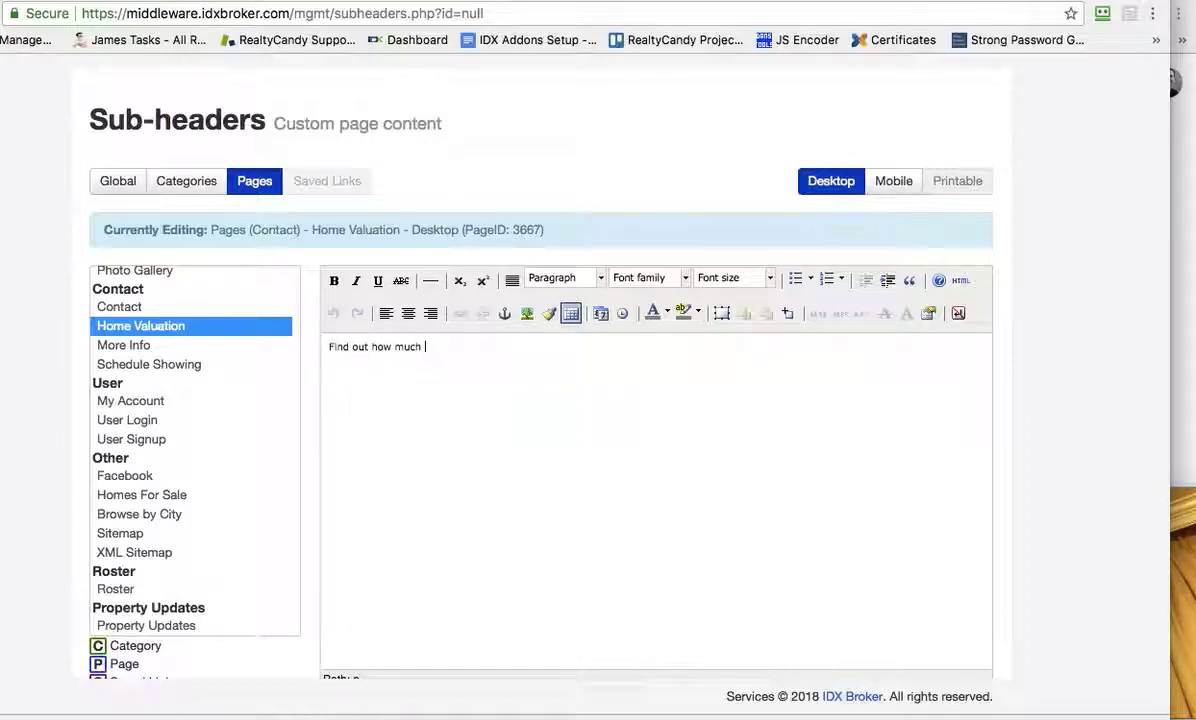
text( your home is work)
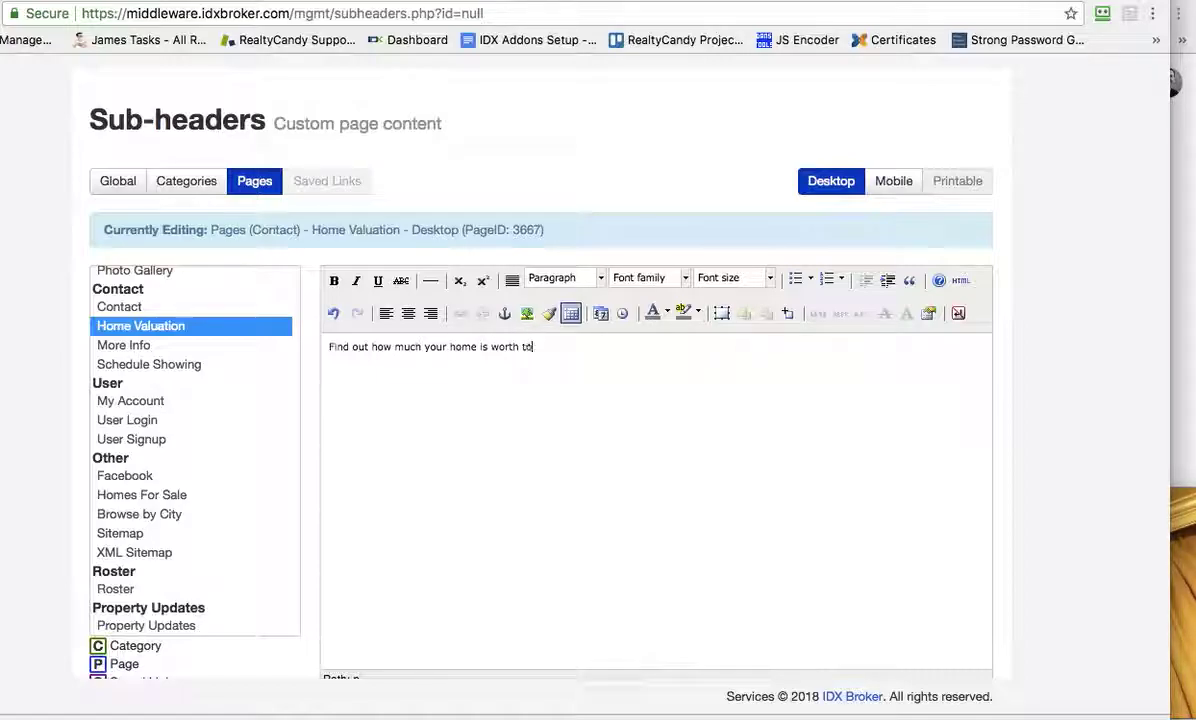
text(h today!)
double_click(497, 349)
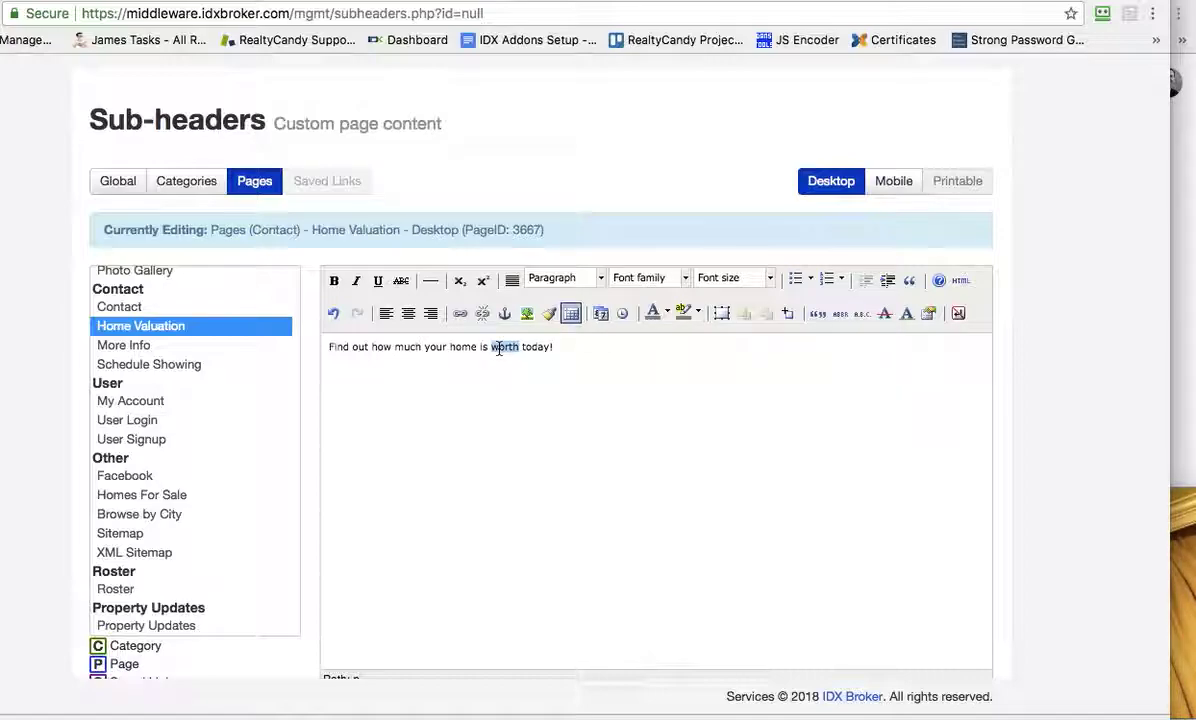
click(334, 280)
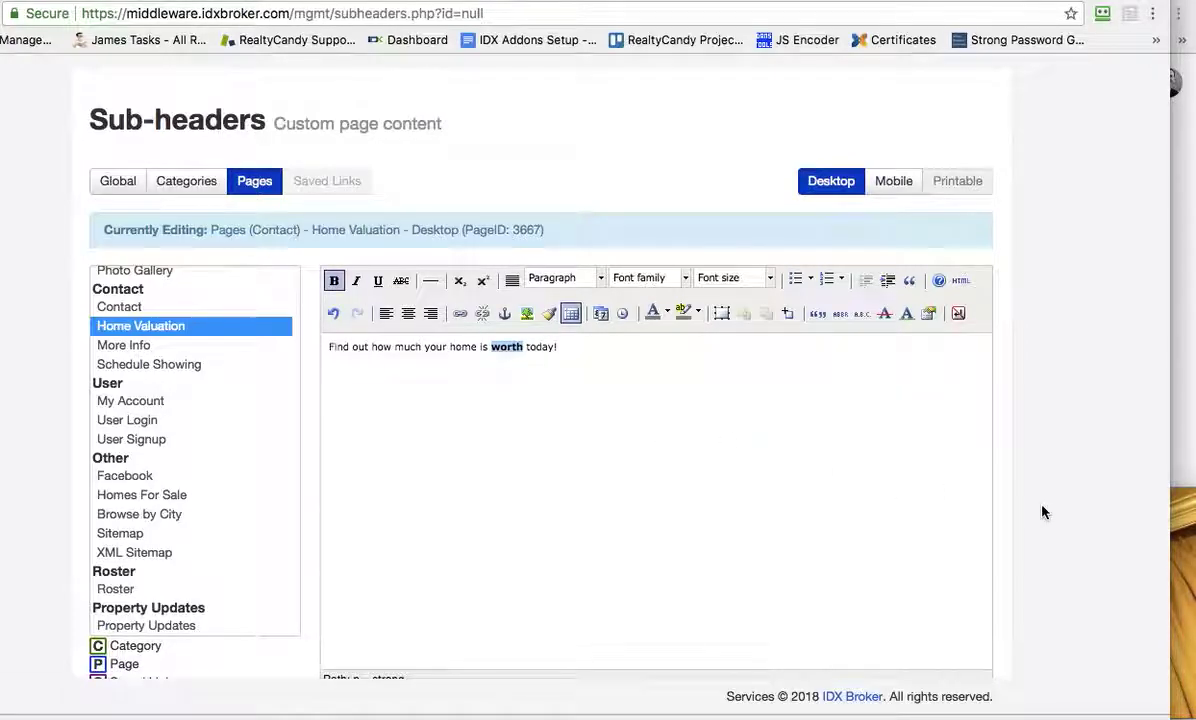
scroll(1043, 512, down, 3)
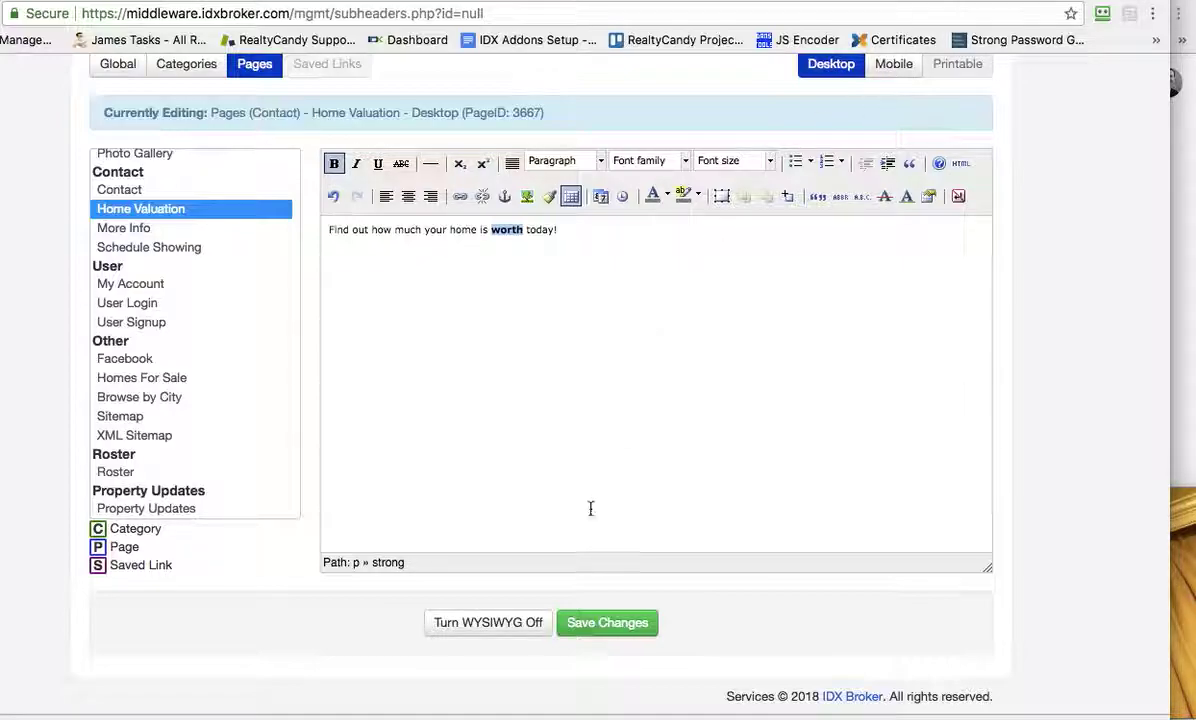
Save the Home Valuation sub-header and review its Mobile and Desktop versions
click(606, 624)
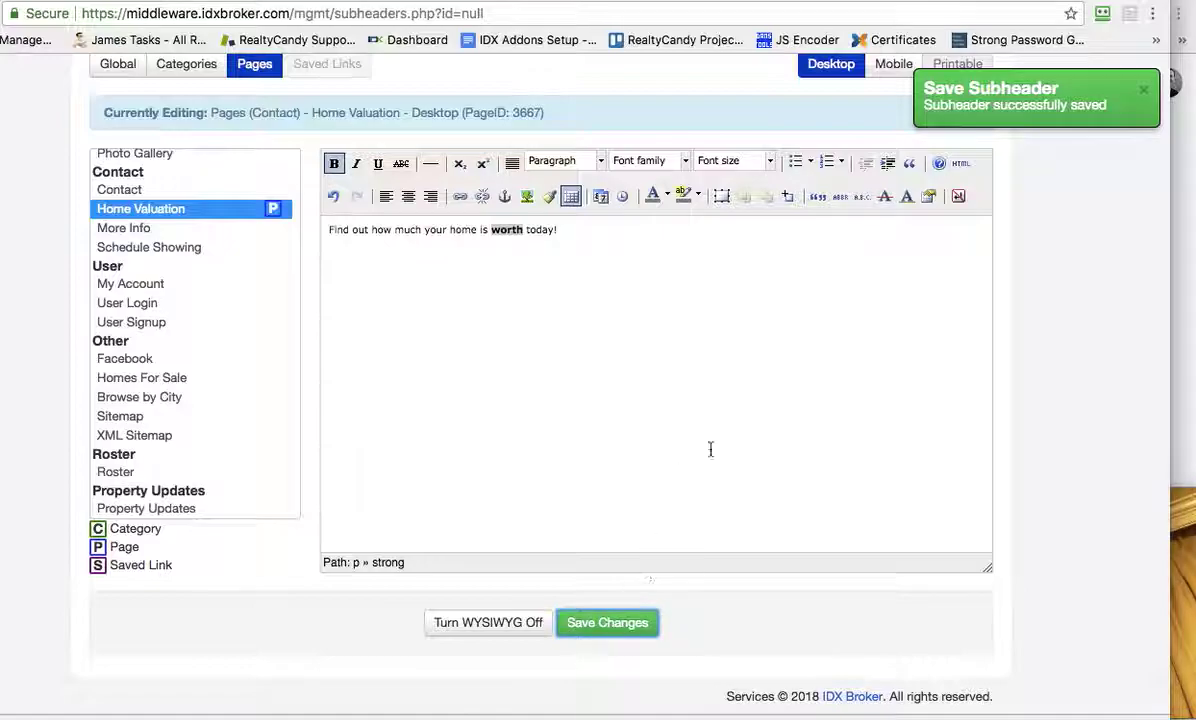
click(895, 70)
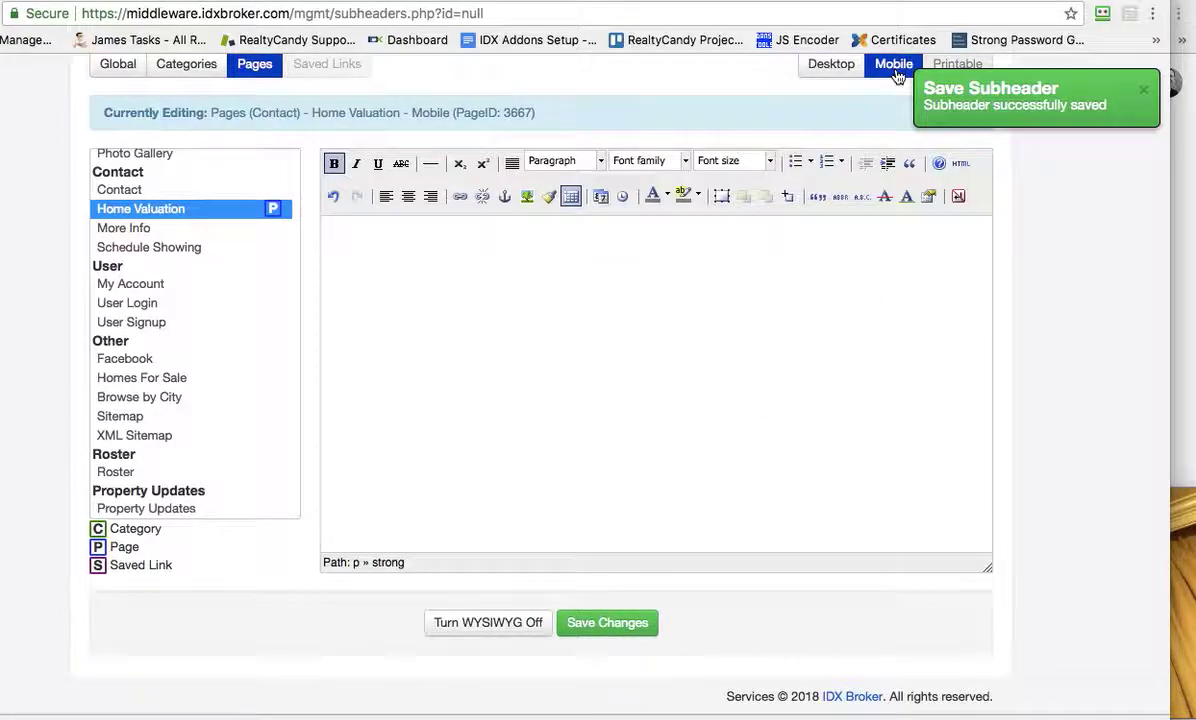
click(834, 68)
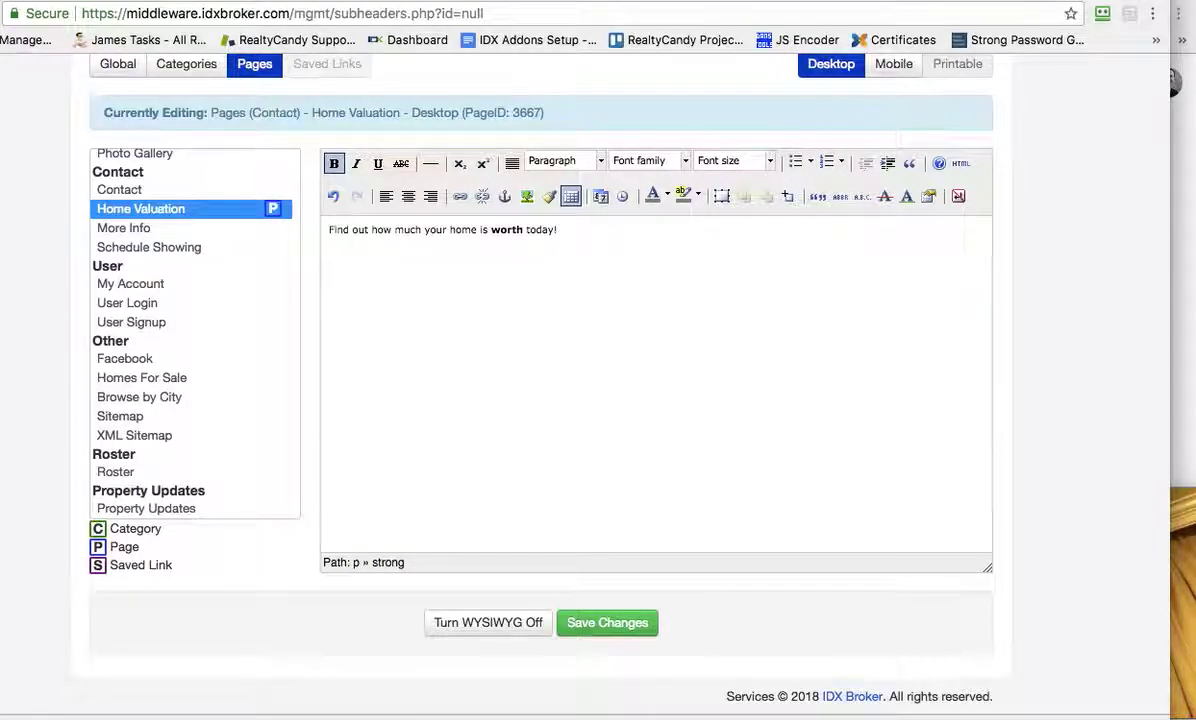
Confirm the new sub-header shows on the live Home Valuation page, then return to the editor
click(960, 2)
mouse_move(780, 180)
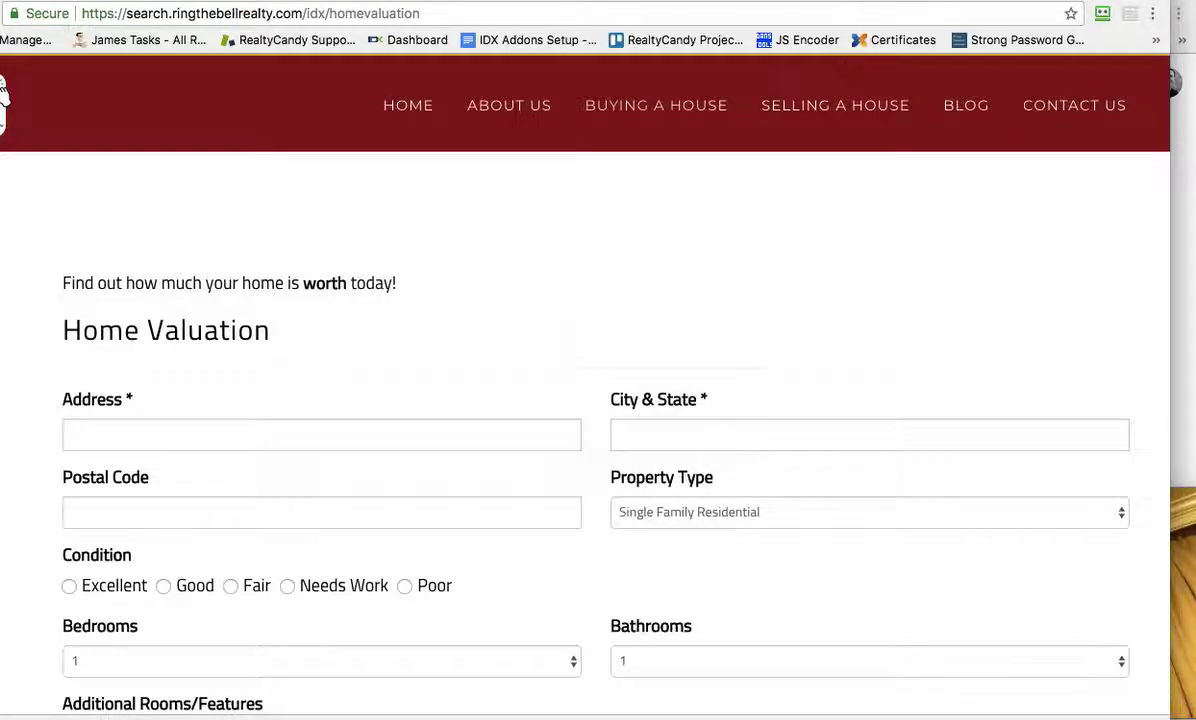
click(860, 2)
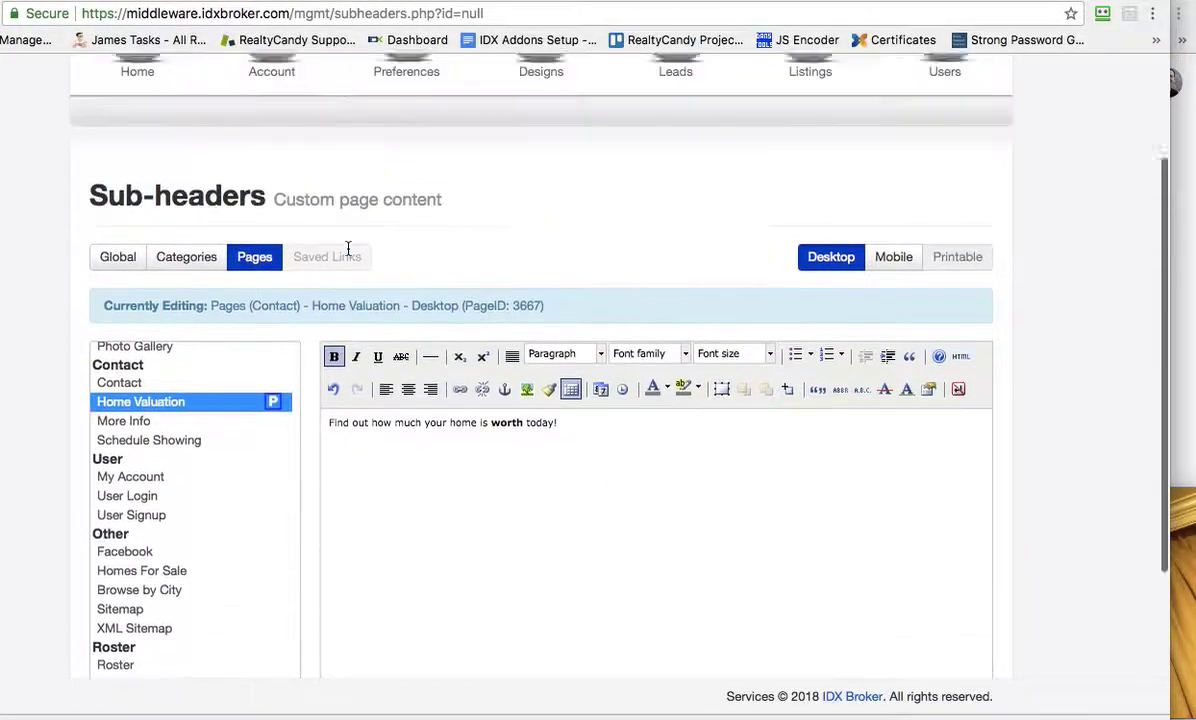
Go to Designs > Pages and scroll down to the Listing and Contact Pages entries
scroll(347, 248, up, 5)
mouse_move(542, 232)
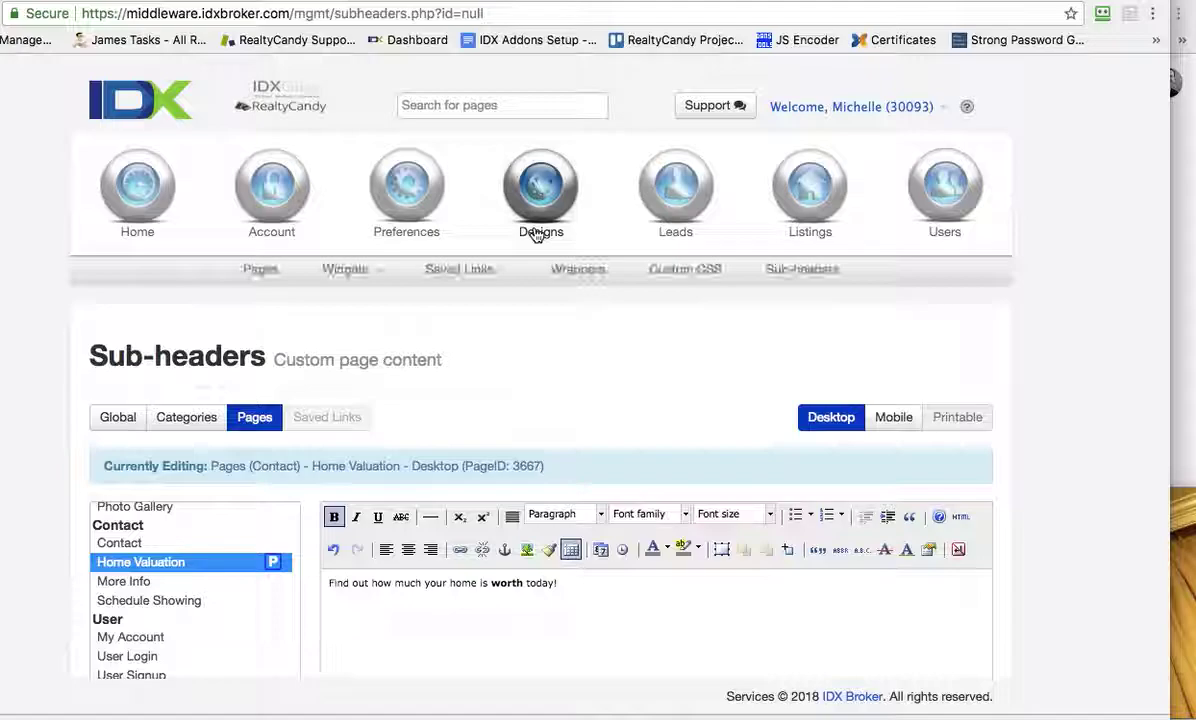
click(260, 270)
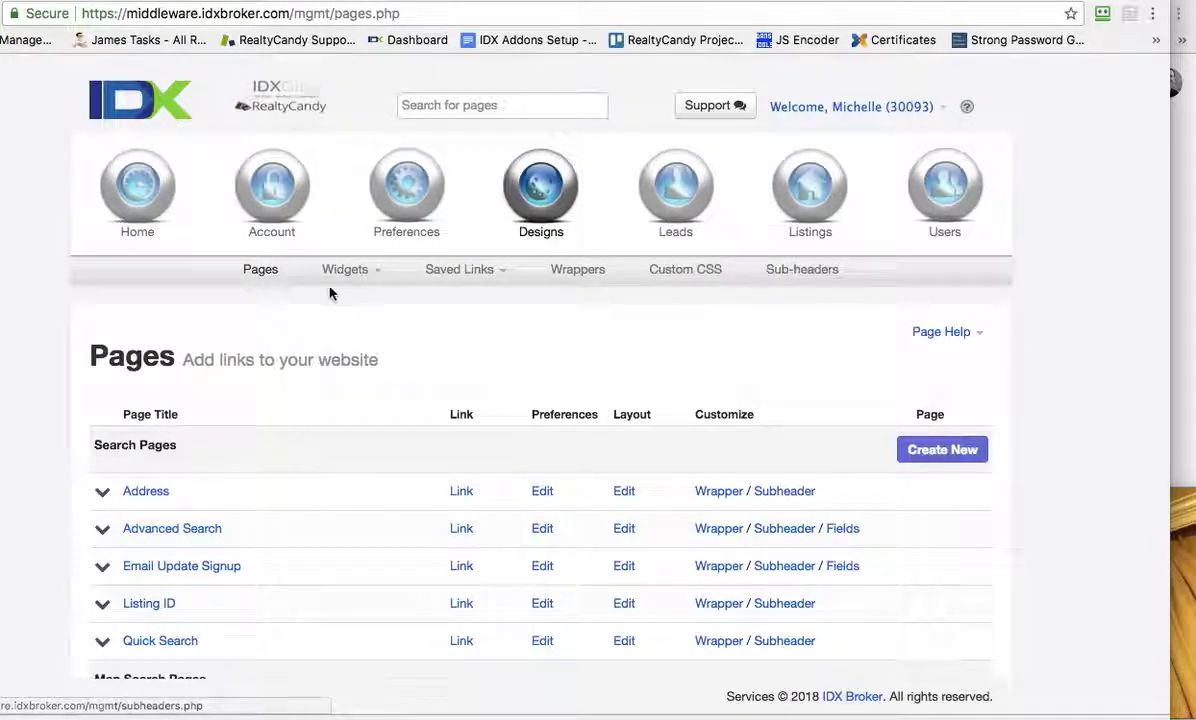
scroll(410, 376, down, 3)
scroll(410, 376, down, 8)
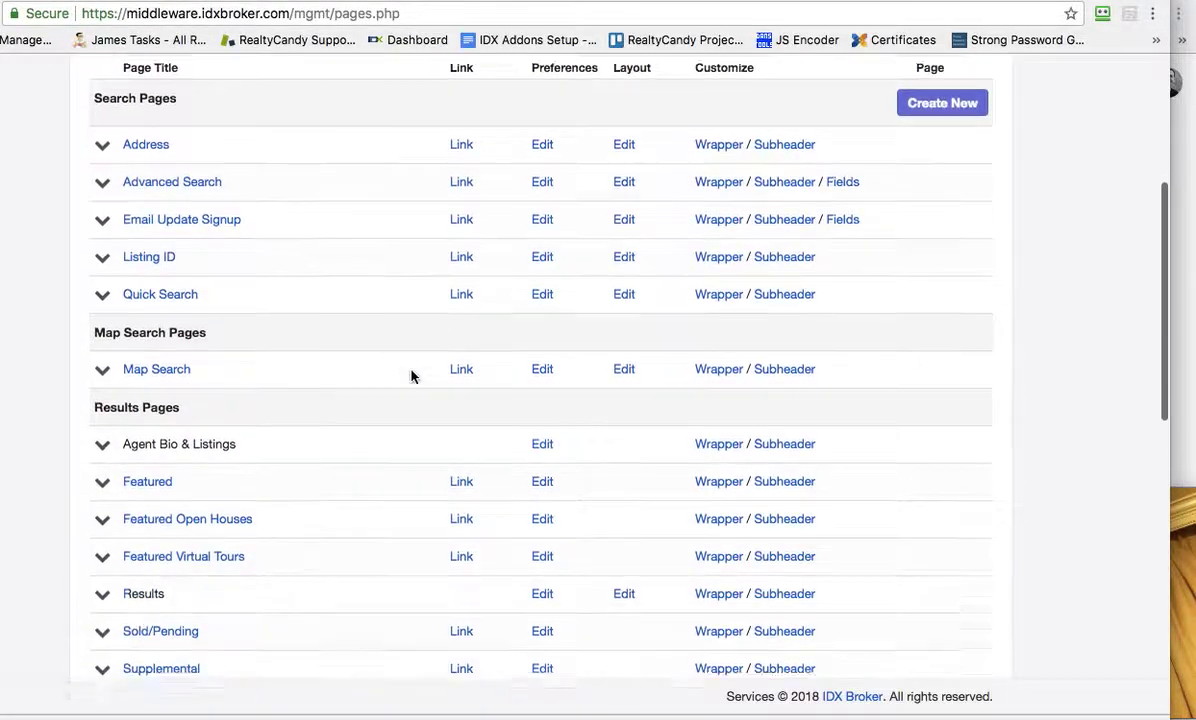
scroll(410, 376, down, 2)
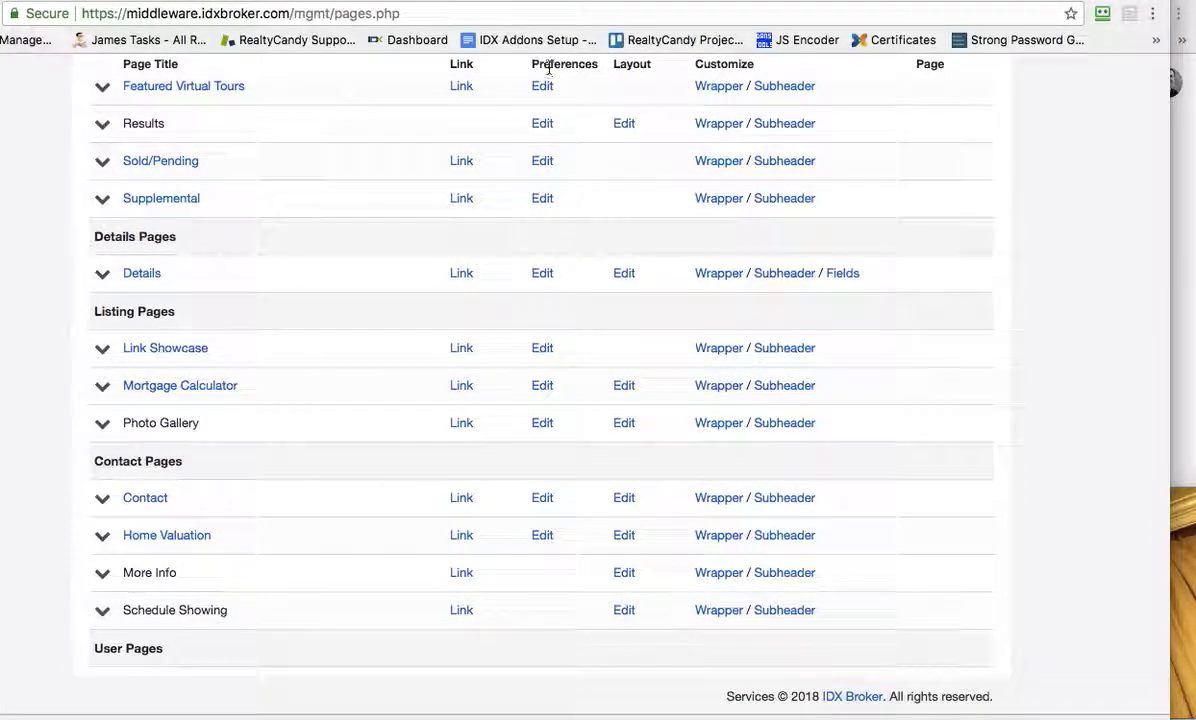
Open Home Valuation's Page Preferences and place the cursor in the Page Title field
click(541, 537)
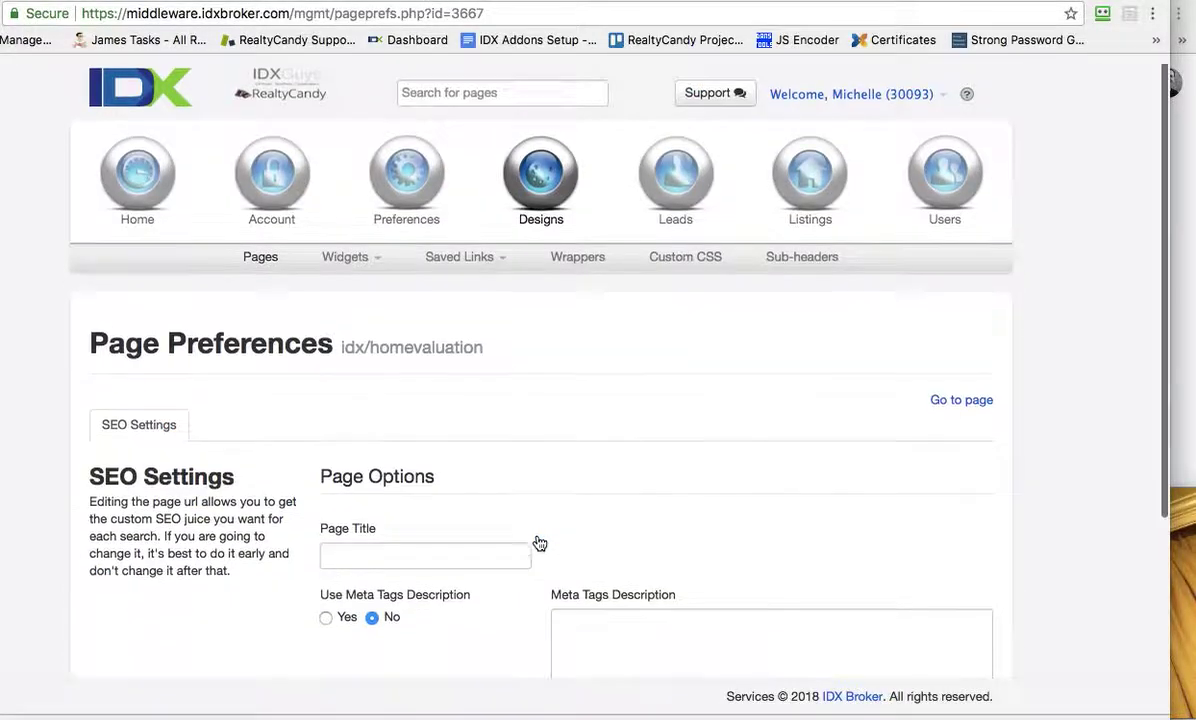
scroll(537, 542, down, 4)
click(427, 277)
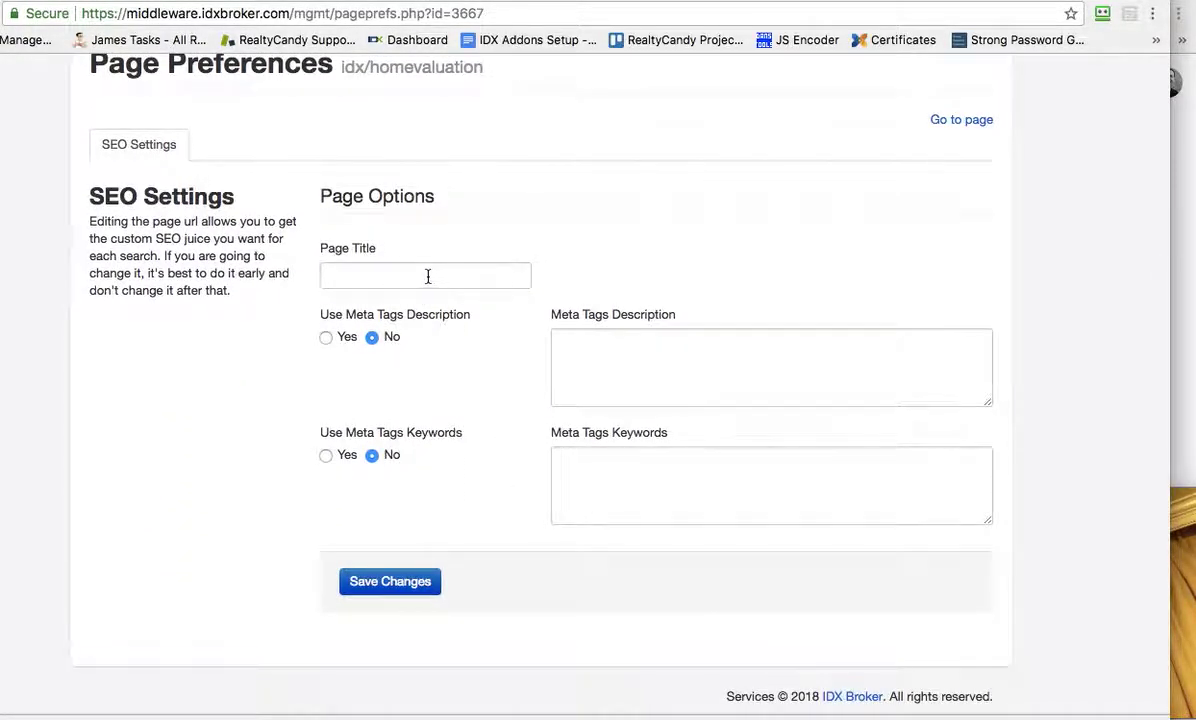